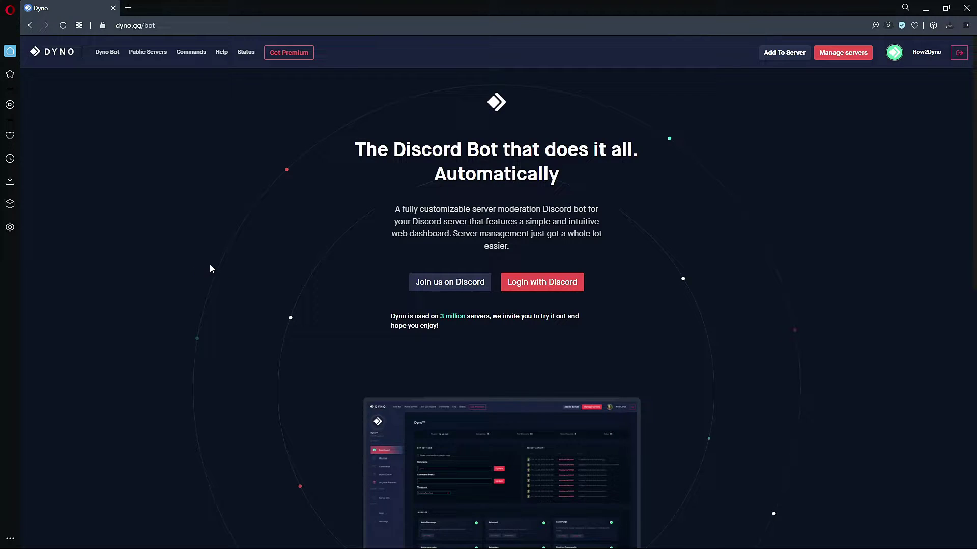
Enable the Custom Commands module for the How2Dyno server and open an empty Add Command form
{"action": "left_click", "coordinate": [835, 59]}
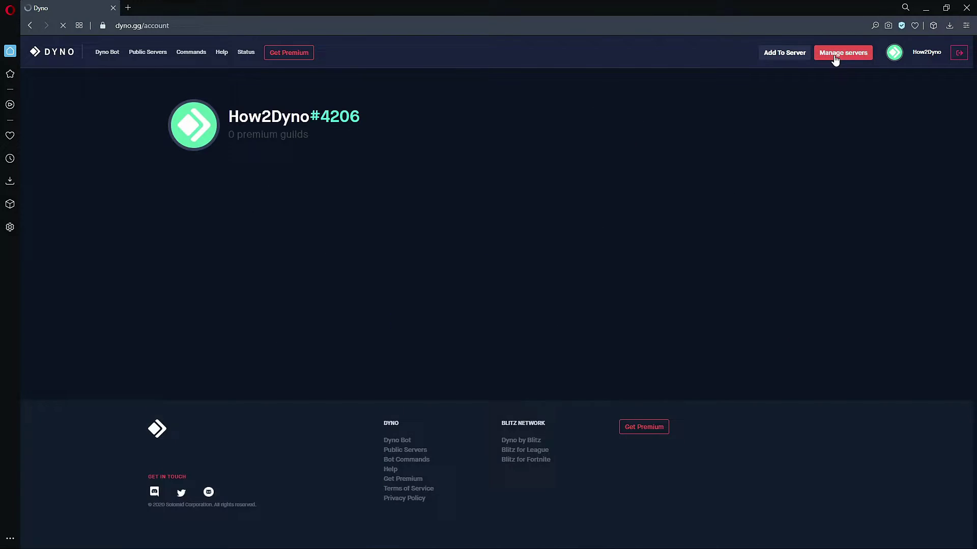
{"action": "left_click", "coordinate": [494, 322]}
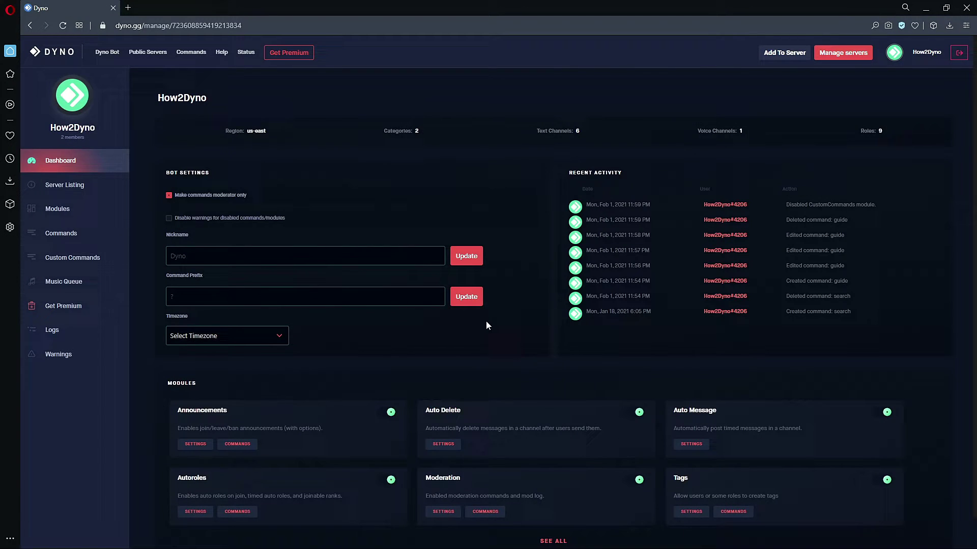
{"action": "left_click", "coordinate": [112, 255]}
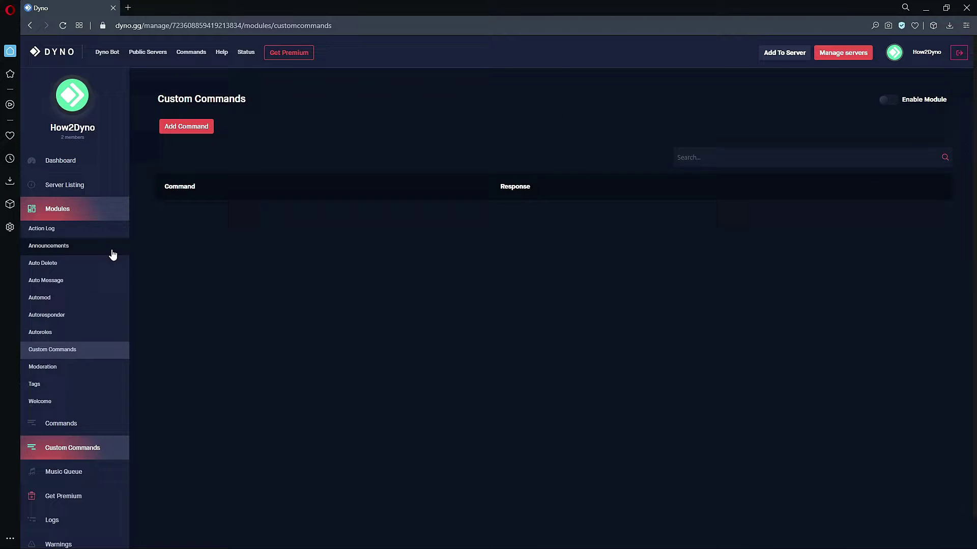
{"action": "left_click", "coordinate": [896, 100]}
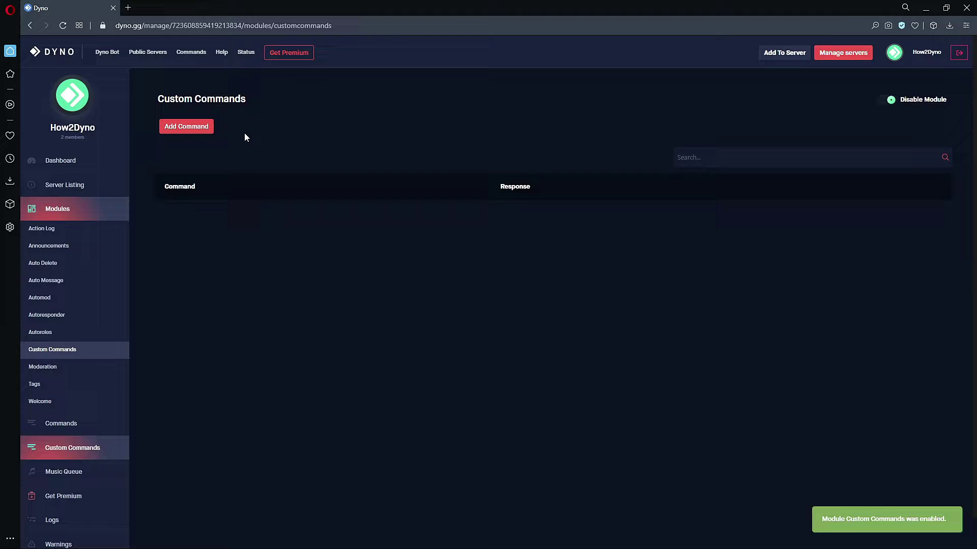
{"action": "left_click", "coordinate": [205, 129]}
{"action": "left_click", "coordinate": [381, 102]}
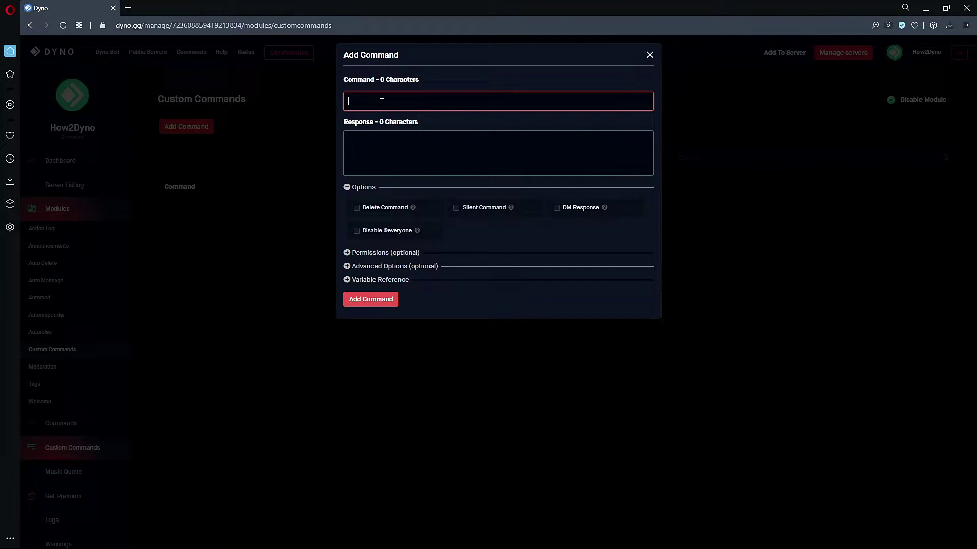
Name the new custom command 'guide' and make its empty Response box much taller
{"action": "type", "text": "guide"}
{"action": "left_click", "coordinate": [381, 140]}
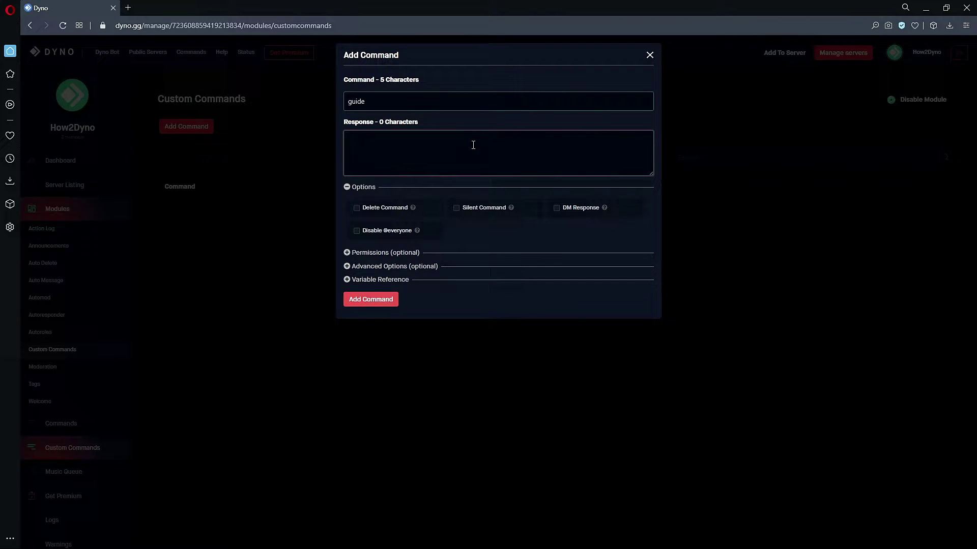
{"action": "left_click_drag", "start_coordinate": [653, 175], "coordinate": [656, 316]}
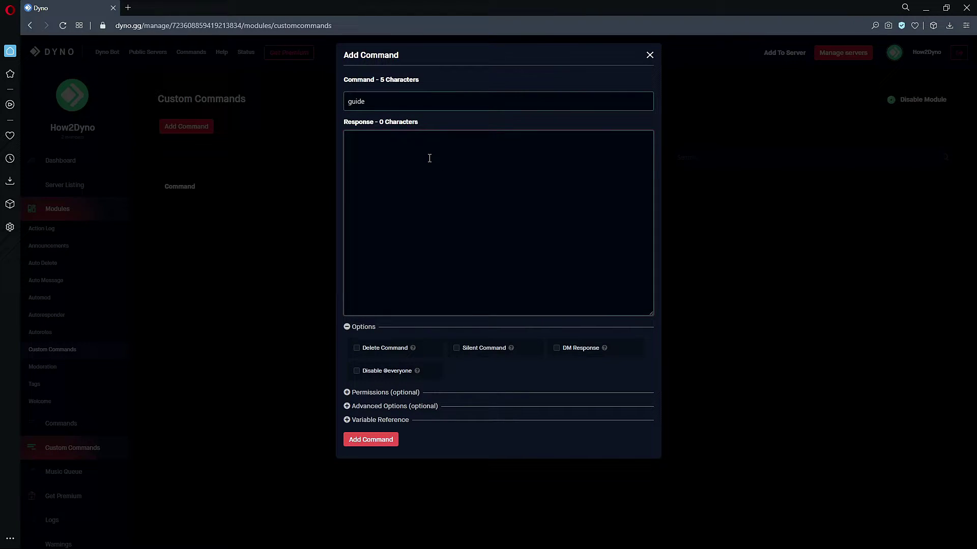
Paste the prepared menu script offering Mute, Warn, Kick and Ban Command Usage into the Response
{"action": "type", "text": "{delete} {require:serverMod} {choose:announce {channel} Welcome to the team {user}! This menu will show you how to use Dyno's basic moderation commands. Here are the options you can select:  `1.` Mute Command Usage `2.` Warn Command Usage `3.` Kick Command Usage `4.` Ban Command Usage  To select an option, use `{prefix}guide [option_number]`.} {choose1:announce {channel} {user.username}, to mute a user use, `?mute @user length reason`} {choose2:announce {channel} {user.username}, to warn a user use, `?warn @user reason`} {choose3:announce {channel} {user.username}, to kick a user use, `?kick @user reason`} {choose4:announce {channel} {user.username}, to ban a user use, `?ban @user (optional length) reason`} {!{choice$0+}}"}
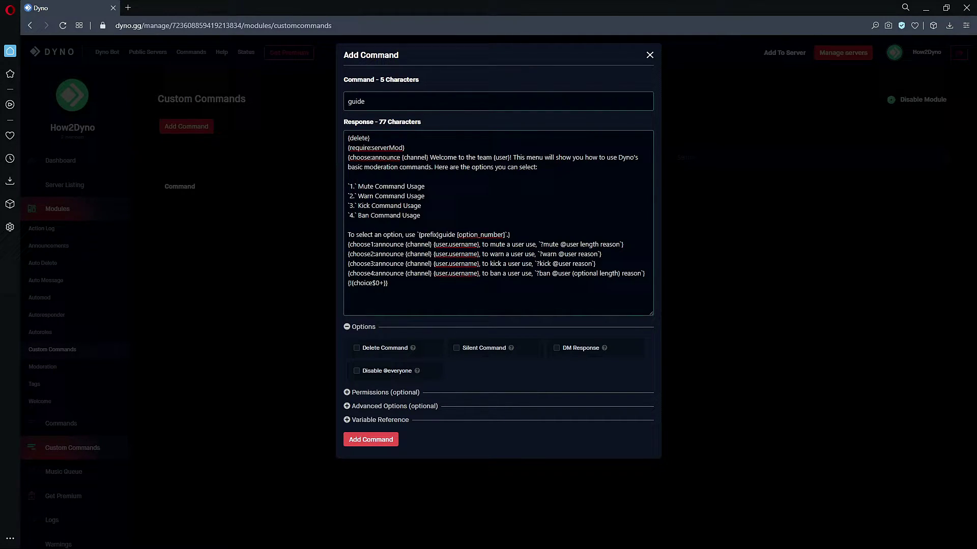
{"action": "left_click_drag", "start_coordinate": [377, 138], "coordinate": [349, 138]}
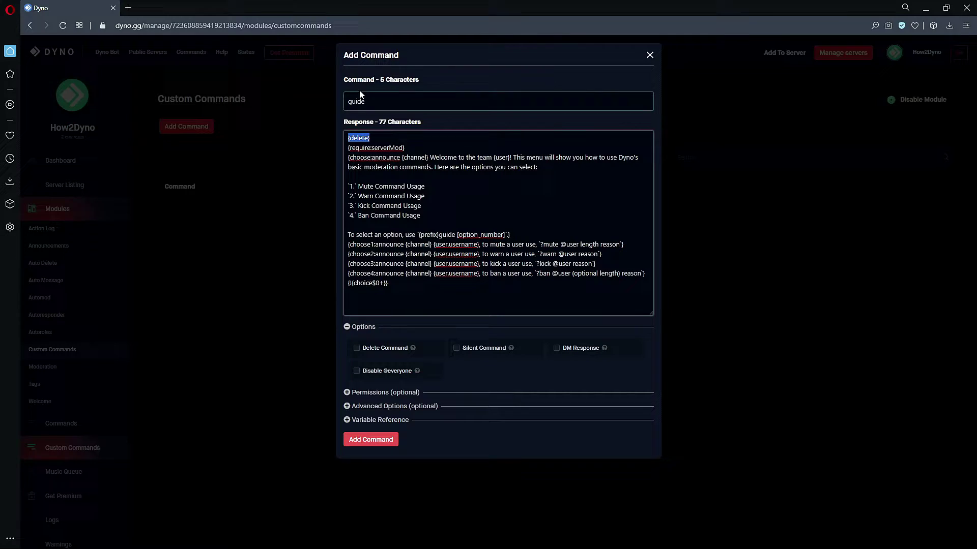
{"action": "left_click", "coordinate": [354, 148]}
{"action": "left_click_drag", "start_coordinate": [405, 147], "coordinate": [349, 147]}
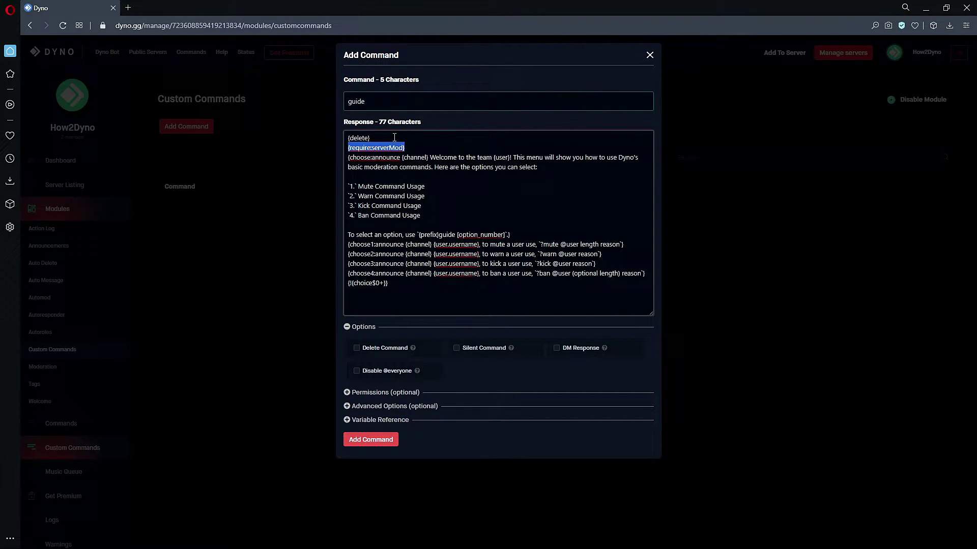
{"action": "left_click", "coordinate": [372, 143]}
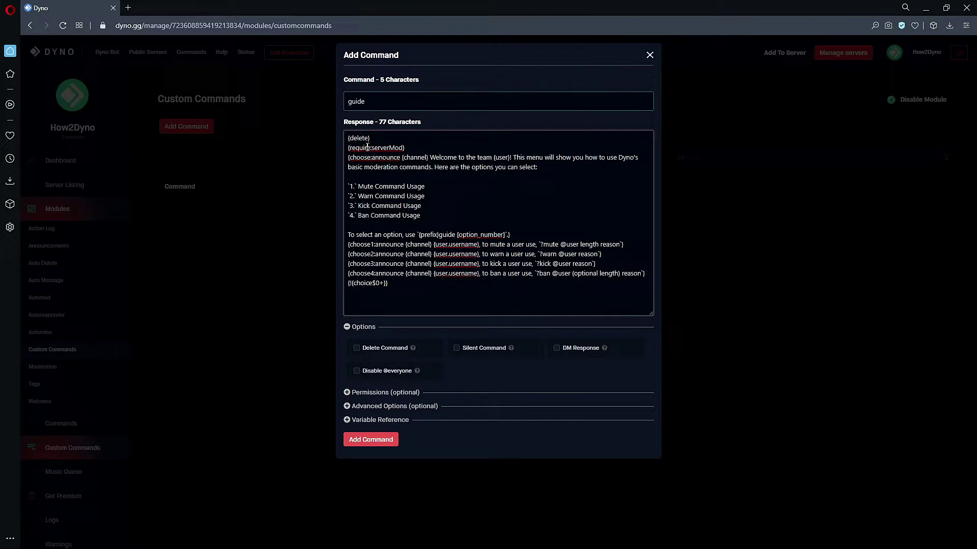
{"action": "left_click_drag", "start_coordinate": [412, 148], "coordinate": [349, 145]}
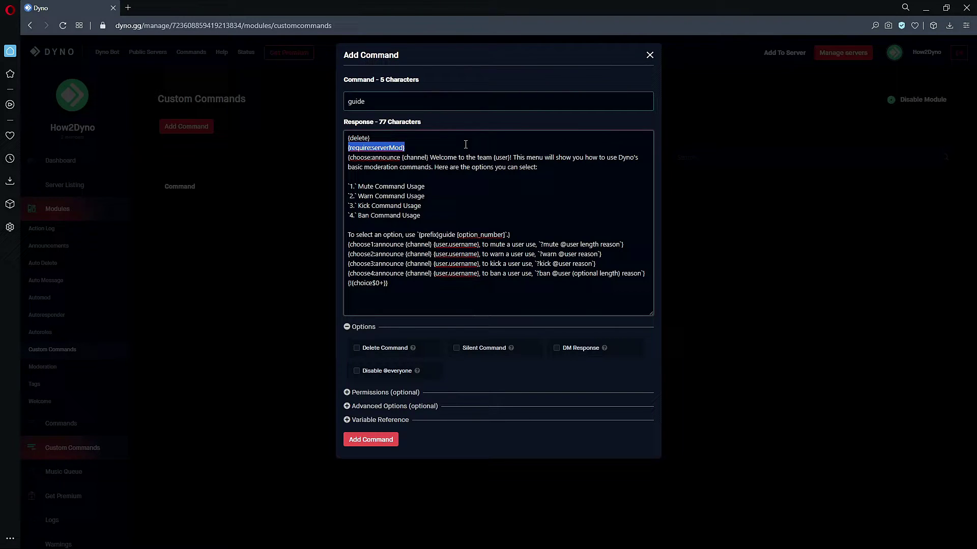
{"action": "key", "text": "BackSpace"}
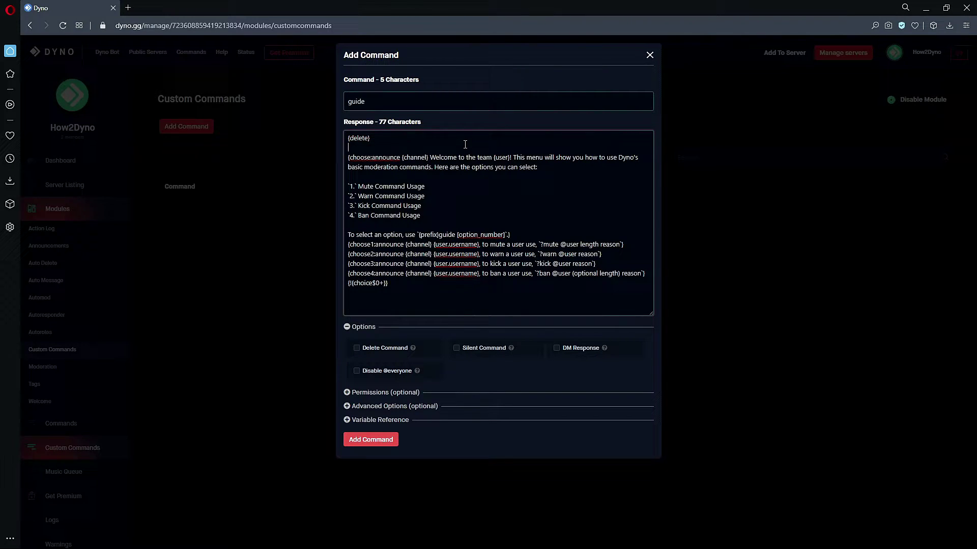
{"action": "key", "text": "ctrl+z"}
{"action": "left_click", "coordinate": [415, 155]}
{"action": "left_click_drag", "start_coordinate": [348, 158], "coordinate": [556, 164]}
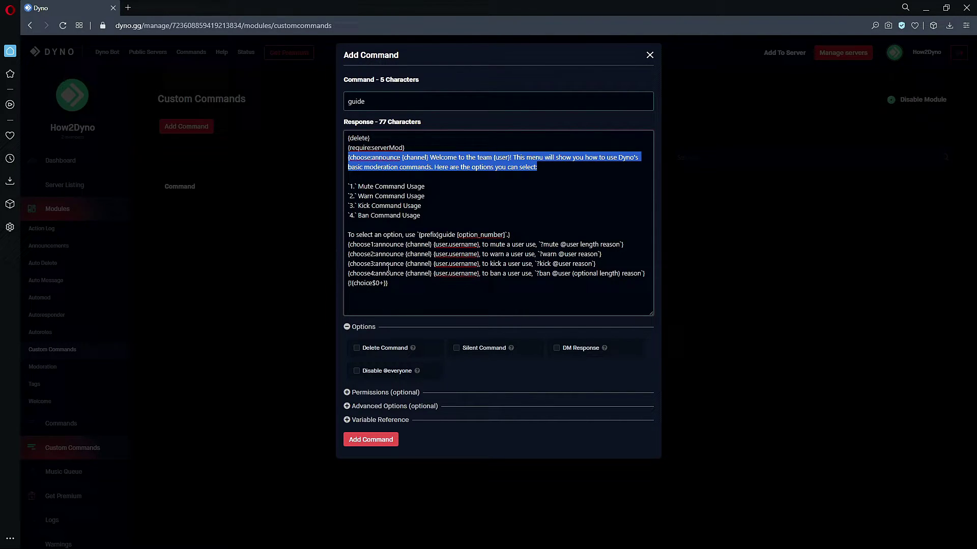
{"action": "left_click", "coordinate": [423, 157]}
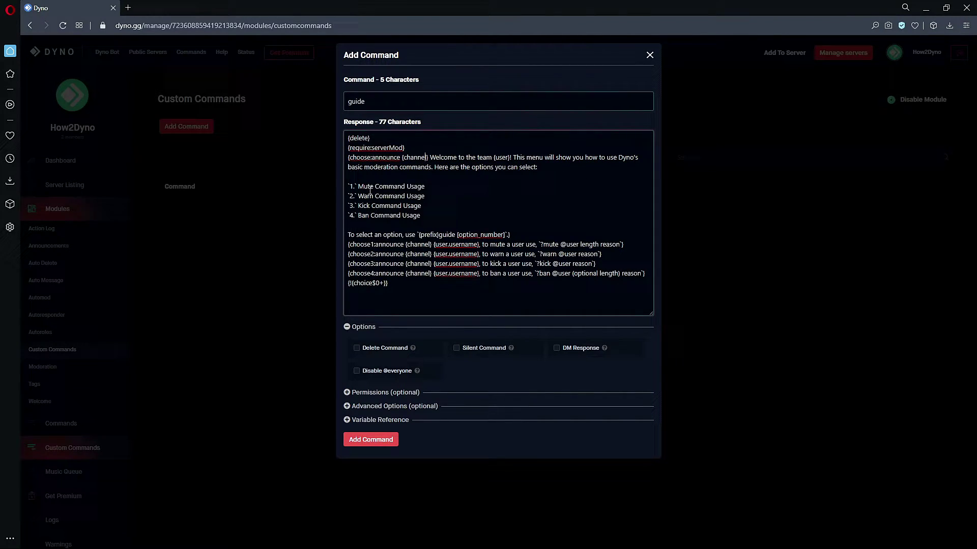
{"action": "left_click", "coordinate": [369, 101]}
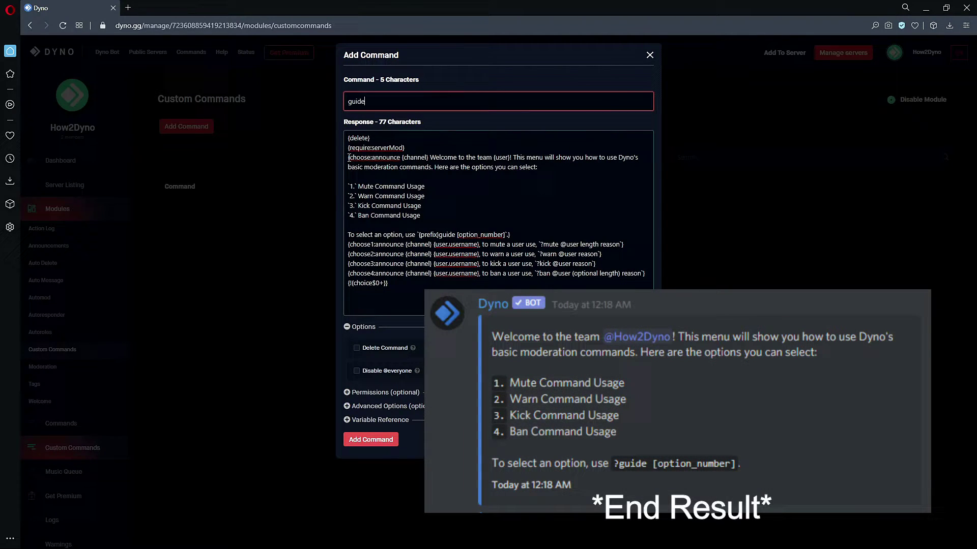
{"action": "left_click_drag", "start_coordinate": [349, 158], "coordinate": [537, 166]}
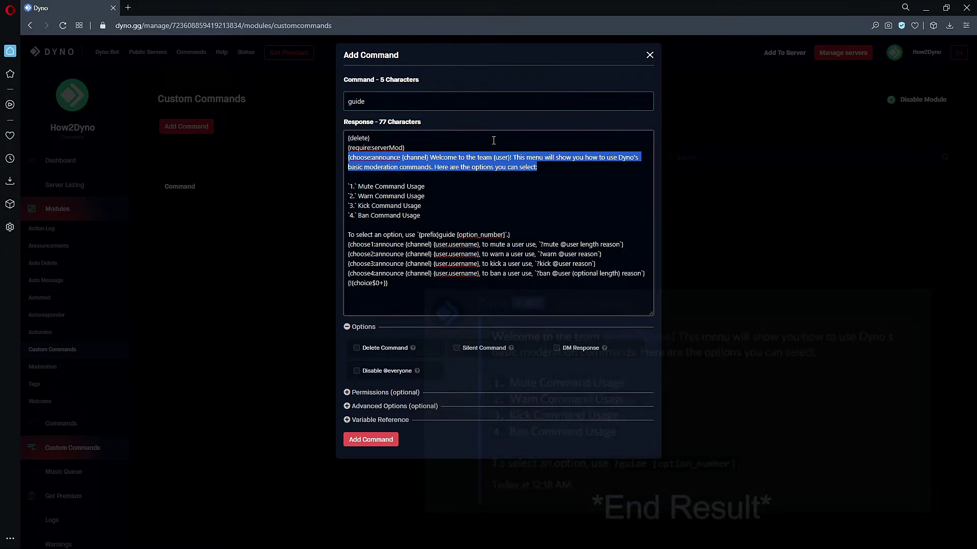
{"action": "left_click", "coordinate": [370, 101]}
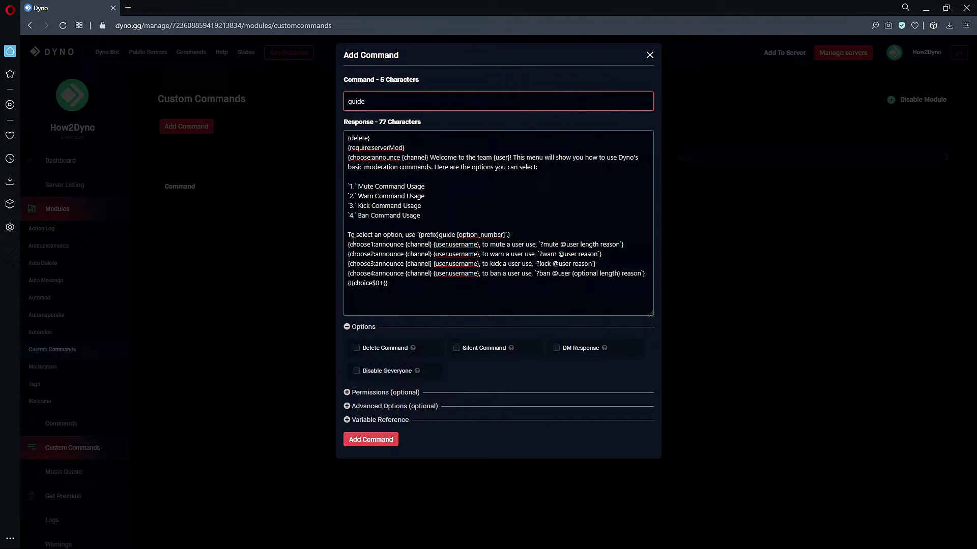
{"action": "left_click_drag", "start_coordinate": [347, 244], "coordinate": [426, 291]}
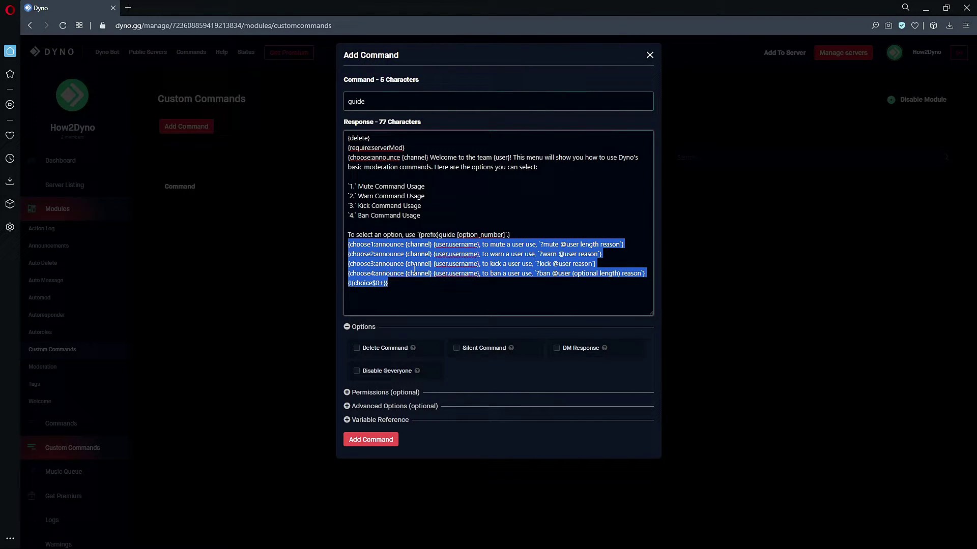
{"action": "left_click", "coordinate": [346, 198]}
{"action": "left_click_drag", "start_coordinate": [349, 186], "coordinate": [429, 214]}
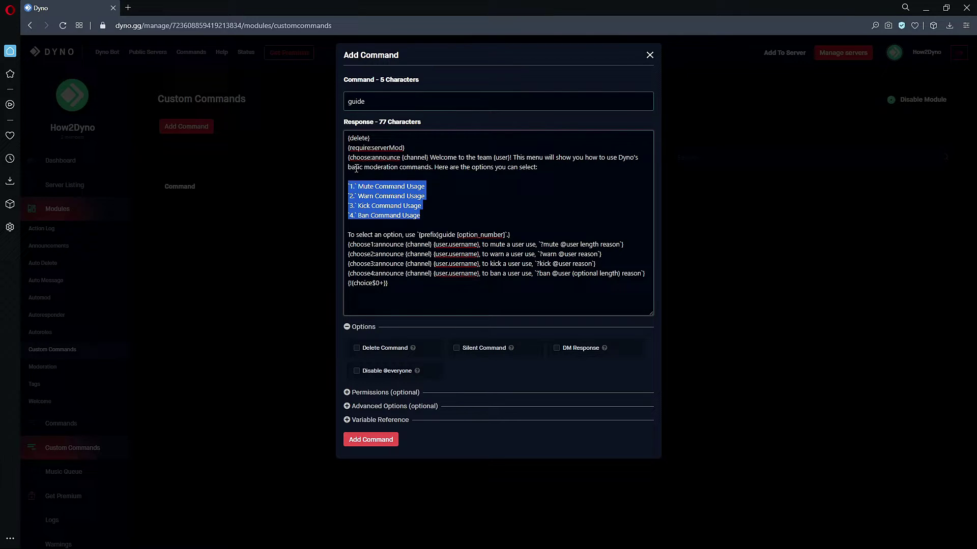
{"action": "left_click", "coordinate": [386, 216]}
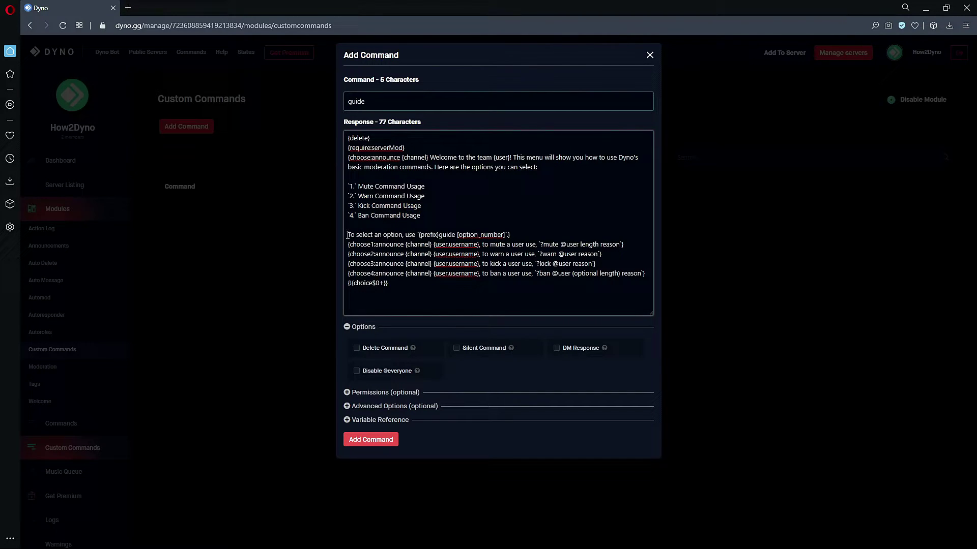
{"action": "left_click_drag", "start_coordinate": [418, 235], "coordinate": [441, 235]}
{"action": "double_click", "coordinate": [447, 235]}
{"action": "left_click", "coordinate": [450, 236]}
{"action": "left_click_drag", "start_coordinate": [457, 237], "coordinate": [505, 235]}
{"action": "left_click_drag", "start_coordinate": [457, 237], "coordinate": [508, 237]}
{"action": "left_click_drag", "start_coordinate": [348, 243], "coordinate": [441, 296]}
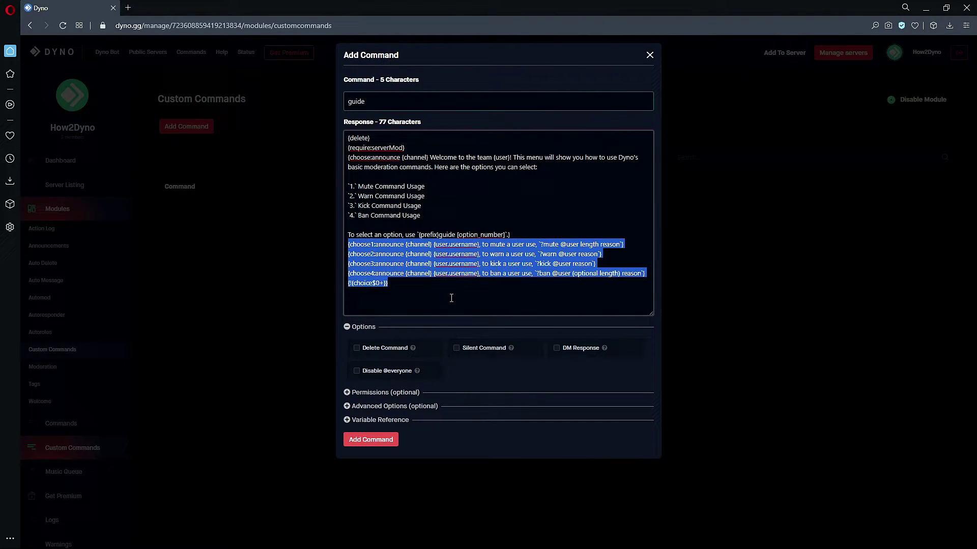
{"action": "left_click", "coordinate": [449, 291]}
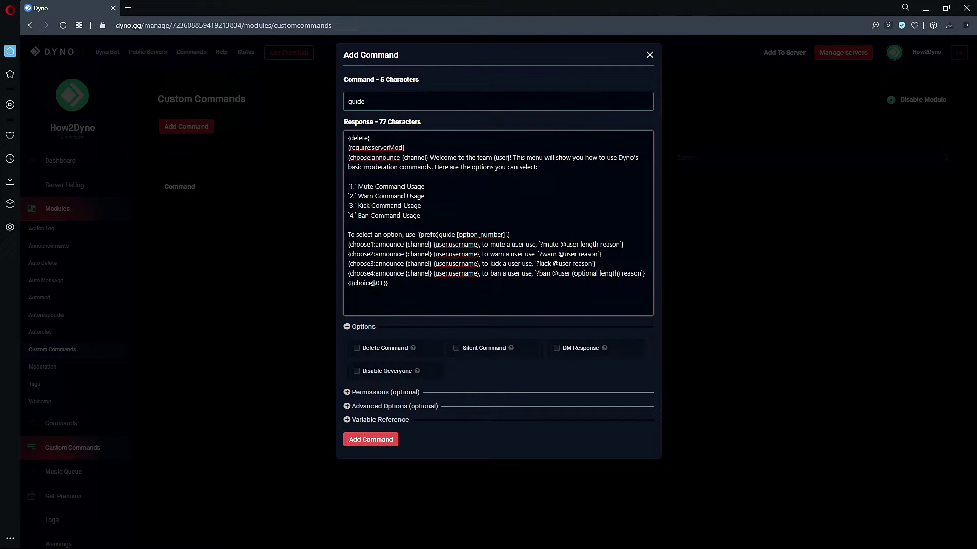
{"action": "double_click", "coordinate": [376, 244]}
{"action": "left_click", "coordinate": [405, 244]}
{"action": "left_click_drag", "start_coordinate": [405, 244], "coordinate": [620, 249]}
{"action": "left_click", "coordinate": [433, 245]}
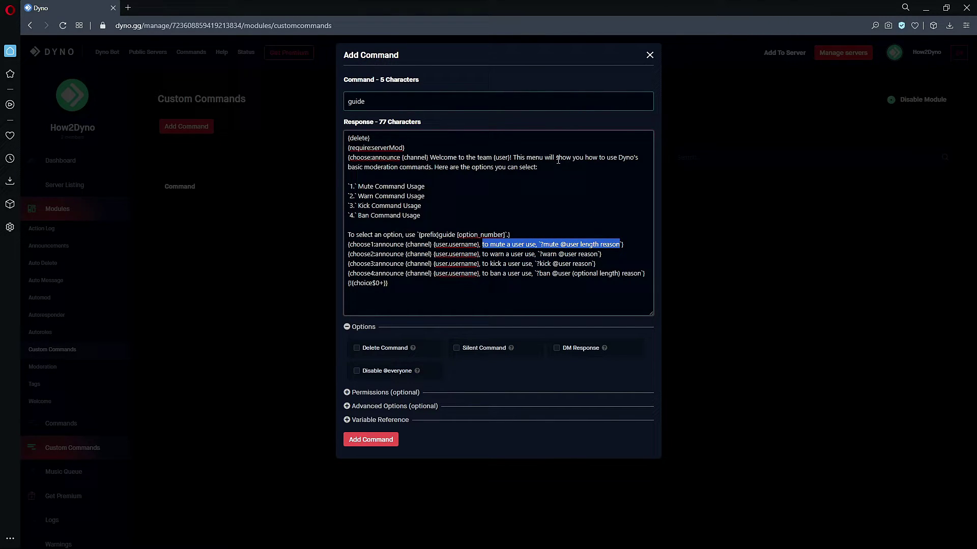
{"action": "left_click_drag", "start_coordinate": [617, 160], "coordinate": [539, 168]}
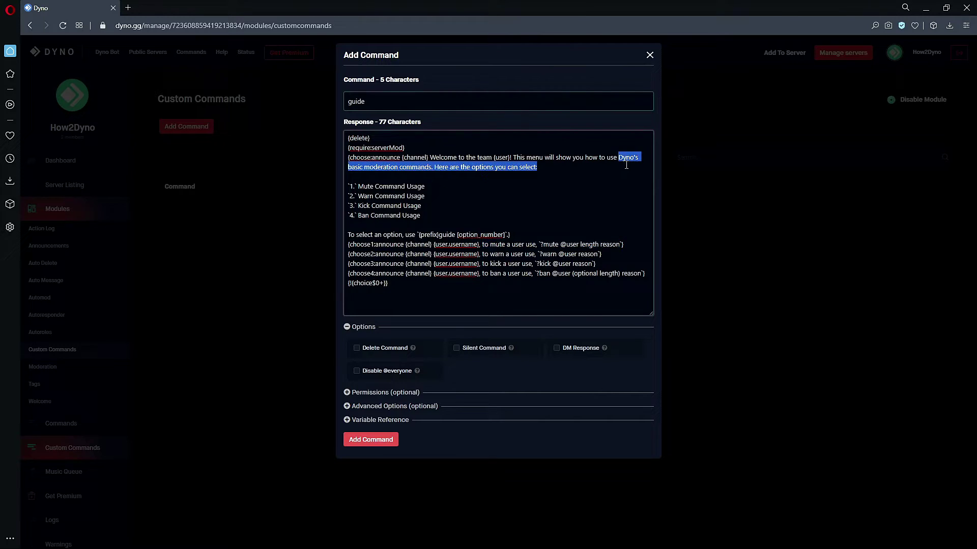
{"action": "left_click", "coordinate": [436, 201]}
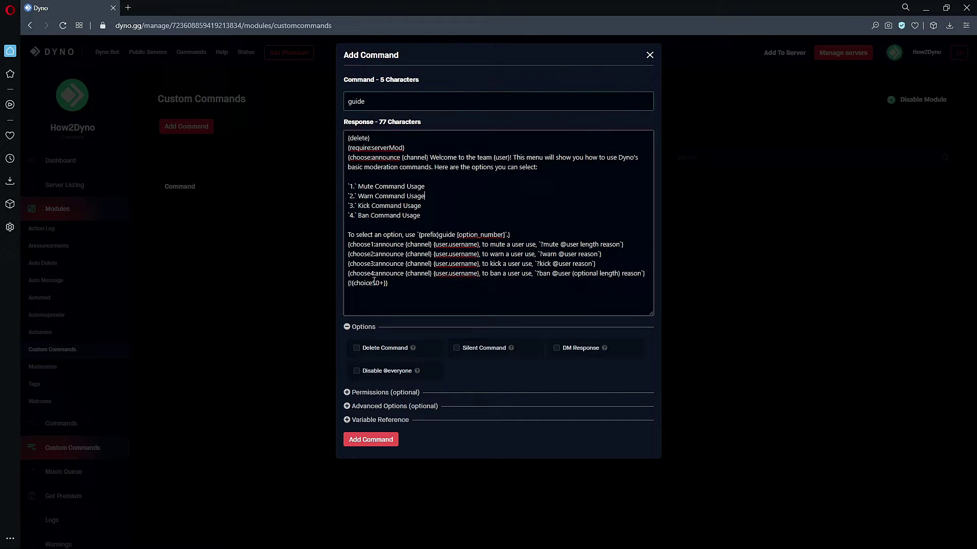
{"action": "left_click_drag", "start_coordinate": [371, 282], "coordinate": [383, 285]}
{"action": "left_click_drag", "start_coordinate": [375, 255], "coordinate": [598, 256]}
{"action": "key", "text": "ctrl+c"}
{"action": "left_click_drag", "start_coordinate": [352, 283], "coordinate": [387, 284]}
{"action": "key", "text": "ctrl+v"}
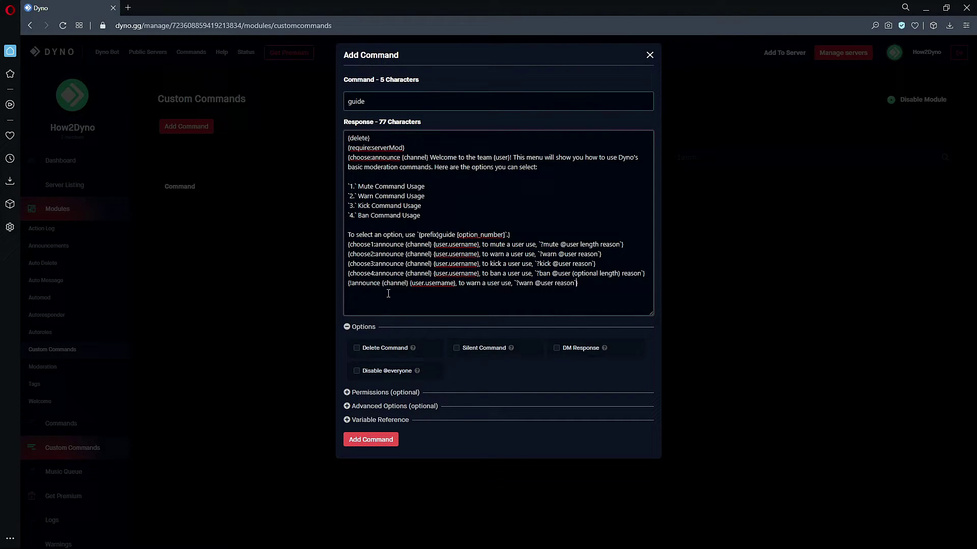
{"action": "key", "text": "ctrl+z"}
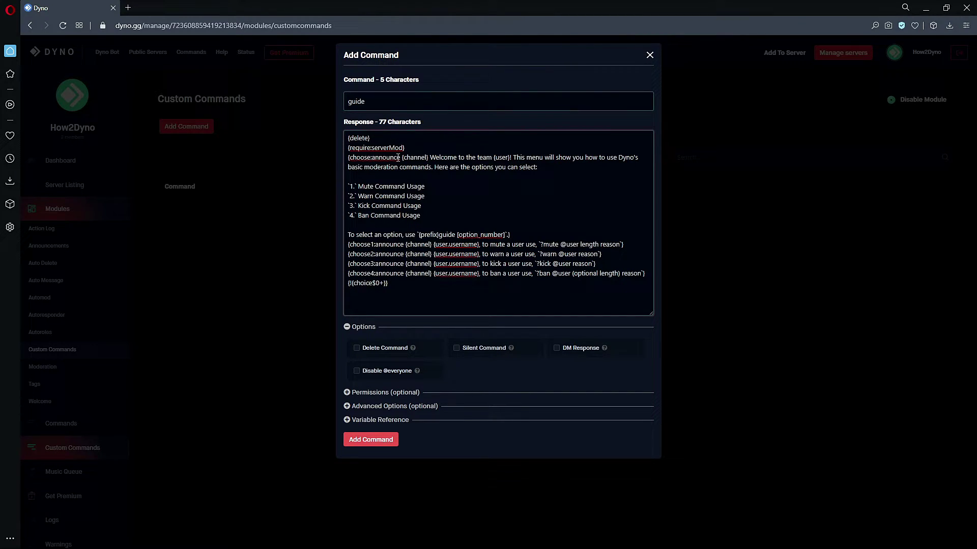
{"action": "left_click_drag", "start_coordinate": [429, 157], "coordinate": [553, 165]}
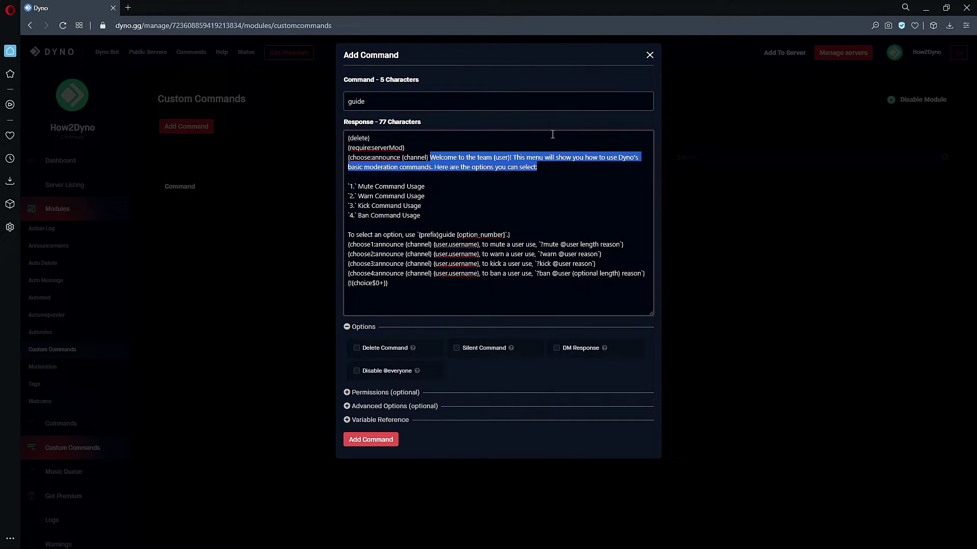
{"action": "left_click", "coordinate": [421, 167]}
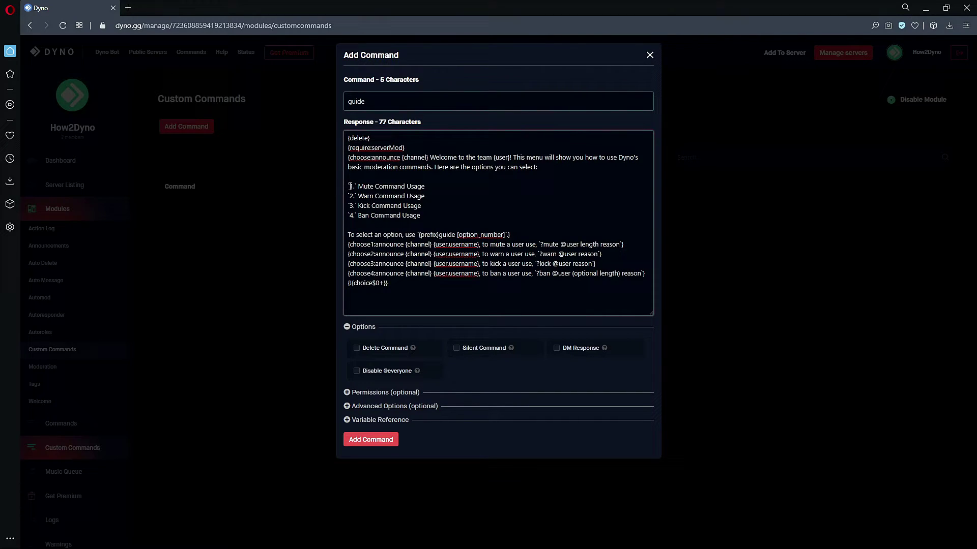
{"action": "left_click_drag", "start_coordinate": [350, 187], "coordinate": [445, 218]}
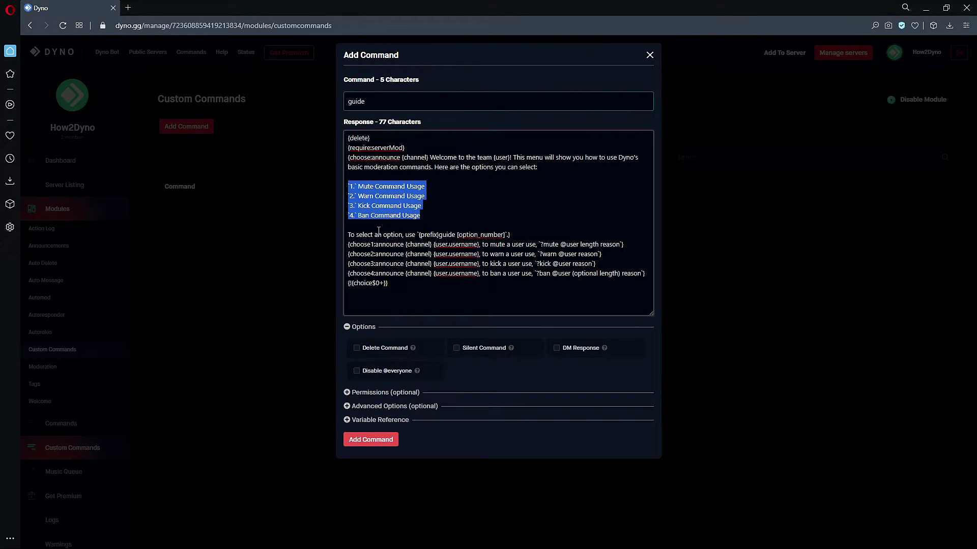
{"action": "left_click", "coordinate": [355, 181]}
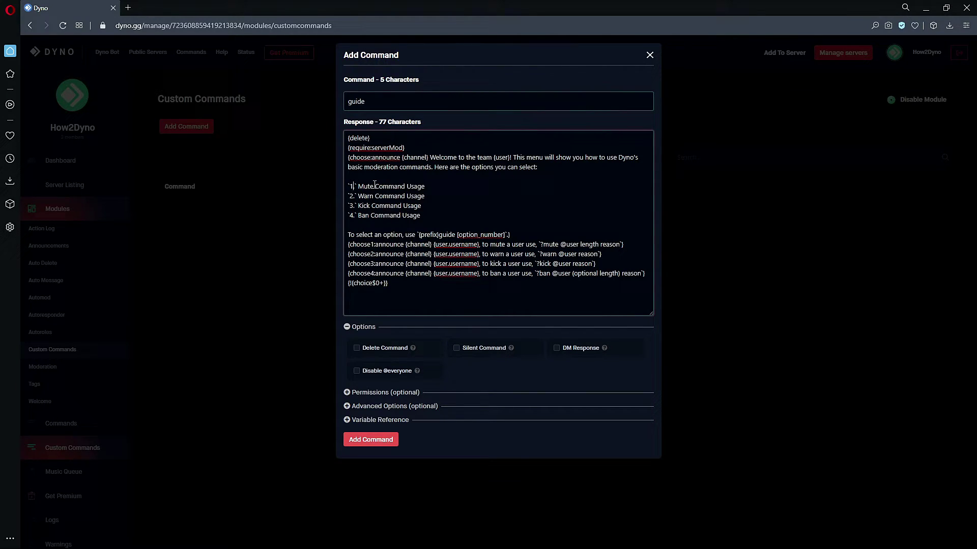
{"action": "left_click_drag", "start_coordinate": [347, 234], "coordinate": [436, 237]}
{"action": "left_click", "coordinate": [435, 237]}
{"action": "left_click_drag", "start_coordinate": [510, 234], "coordinate": [431, 159]}
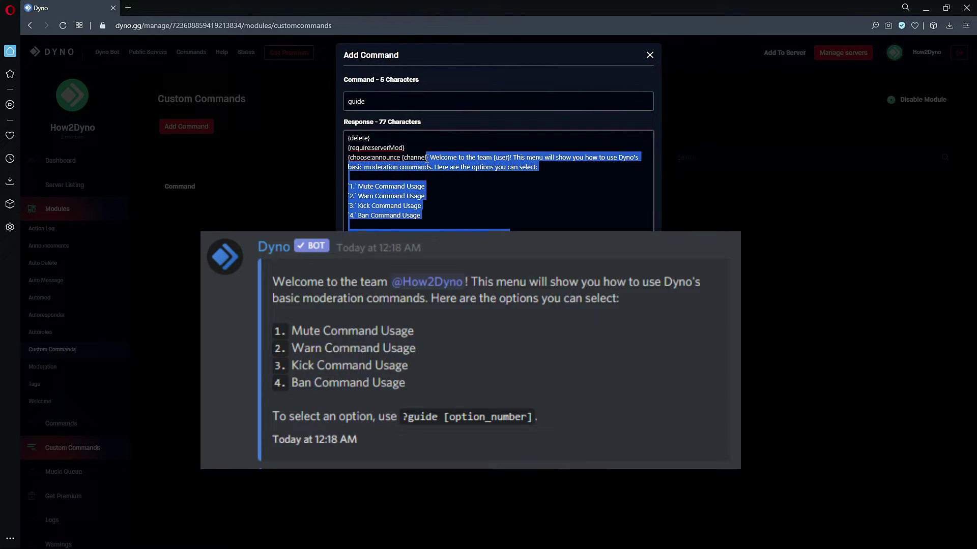
{"action": "left_click", "coordinate": [431, 159]}
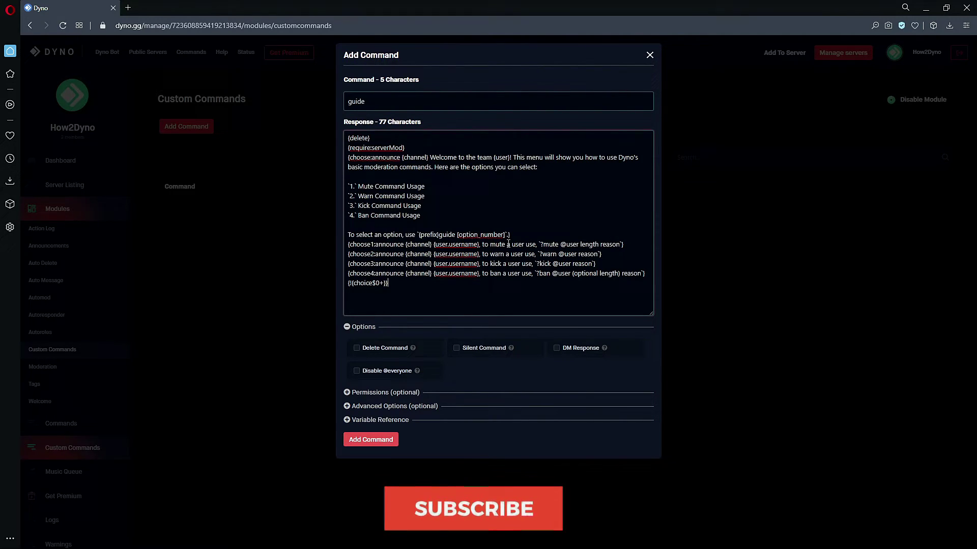
{"action": "left_click_drag", "start_coordinate": [464, 245], "coordinate": [602, 254]}
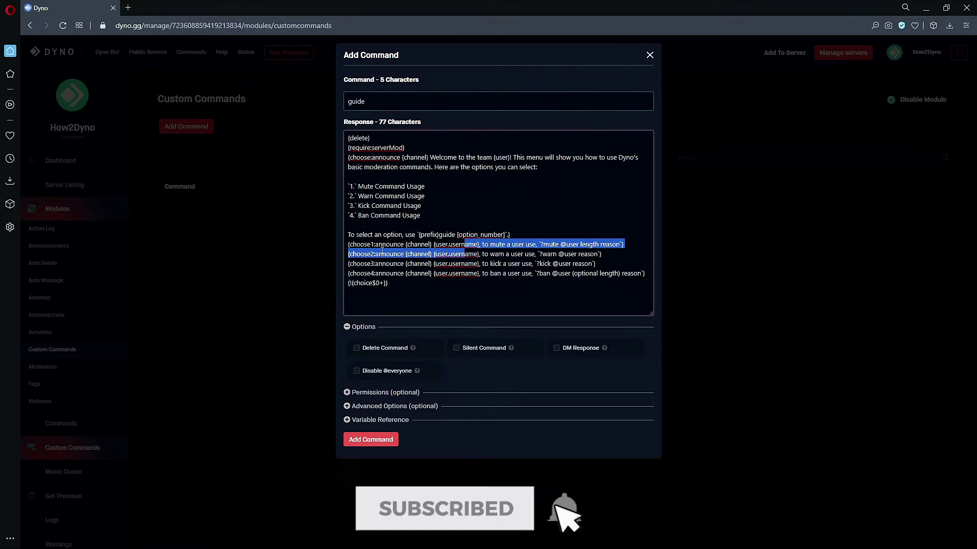
{"action": "left_click", "coordinate": [440, 264]}
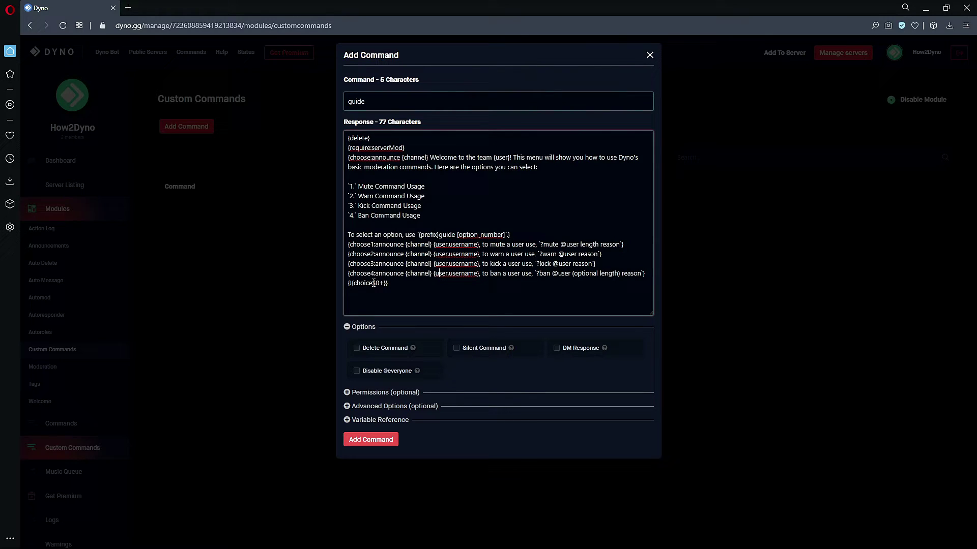
{"action": "left_click_drag", "start_coordinate": [372, 283], "coordinate": [385, 283]}
{"action": "left_click", "coordinate": [377, 246]}
{"action": "left_click_drag", "start_coordinate": [380, 247], "coordinate": [621, 245]}
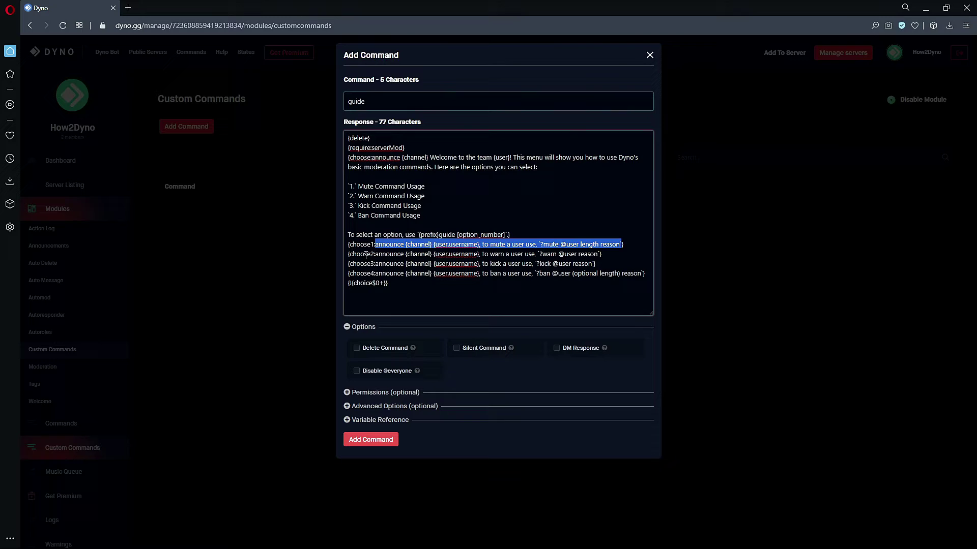
{"action": "left_click_drag", "start_coordinate": [375, 255], "coordinate": [597, 255]}
{"action": "left_click_drag", "start_coordinate": [376, 263], "coordinate": [642, 276]}
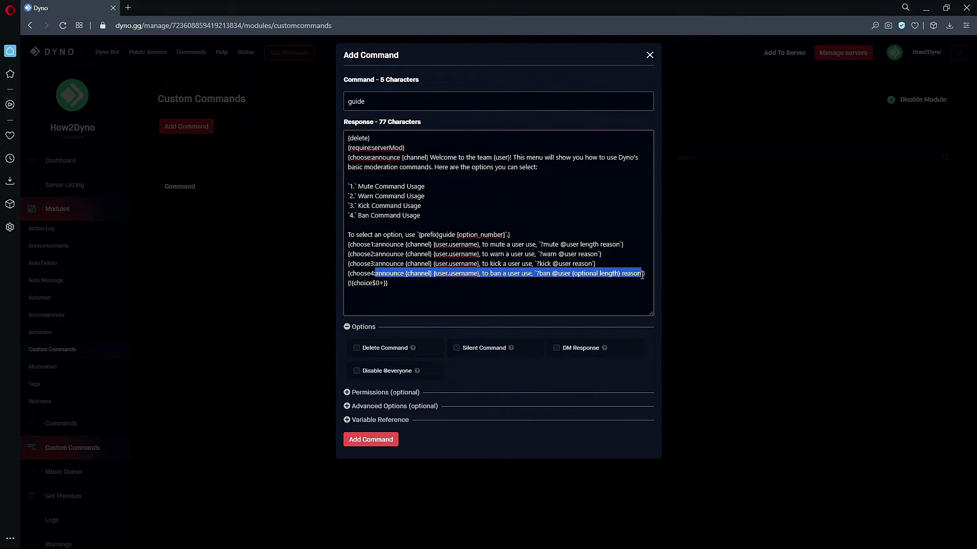
{"action": "left_click", "coordinate": [436, 289]}
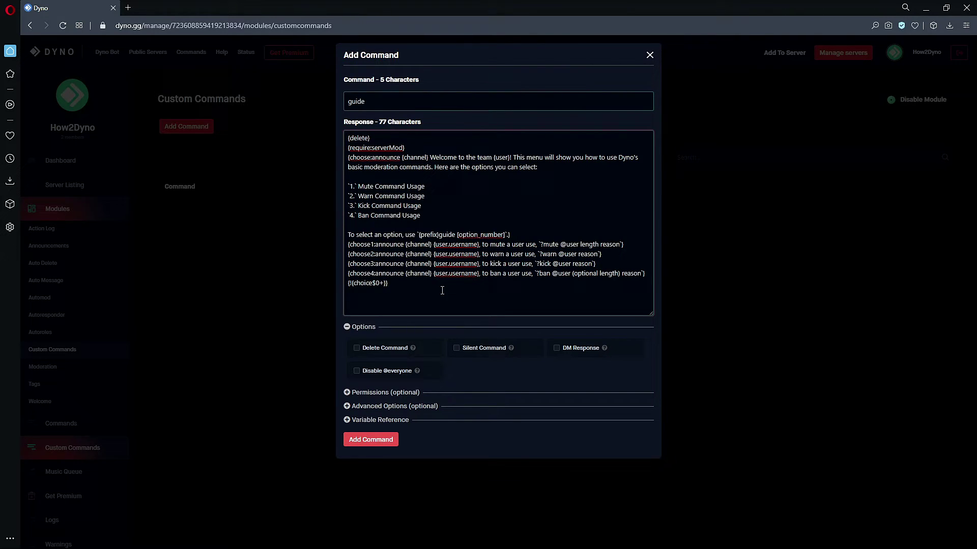
Save the guide command and run ?guide in Discord's #channel-2 to show the menu
{"action": "left_click", "coordinate": [364, 441]}
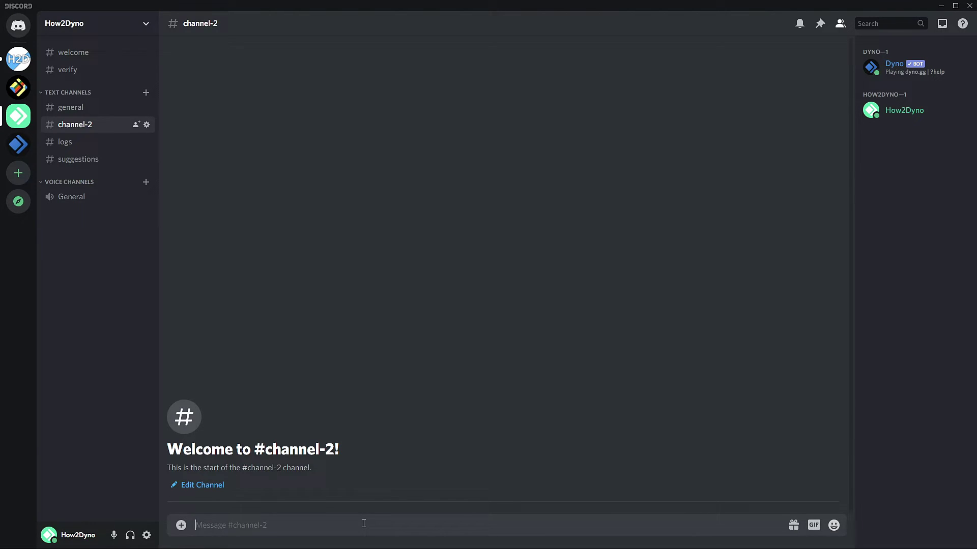
{"action": "type", "text": "?guide"}
{"action": "key", "text": "Return"}
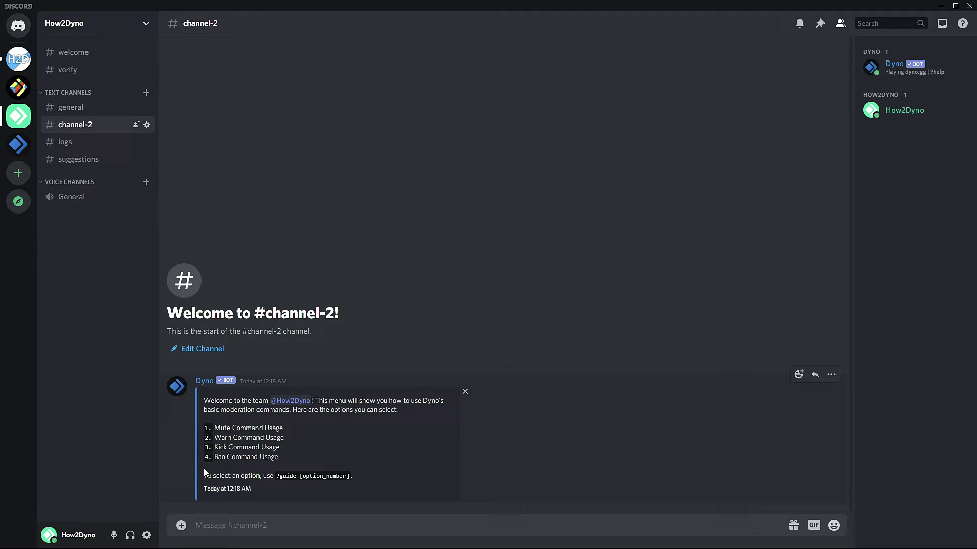
{"action": "left_click", "coordinate": [285, 488]}
{"action": "type", "text": "?guide"}
{"action": "type", "text": "3"}
{"action": "key", "text": "Return"}
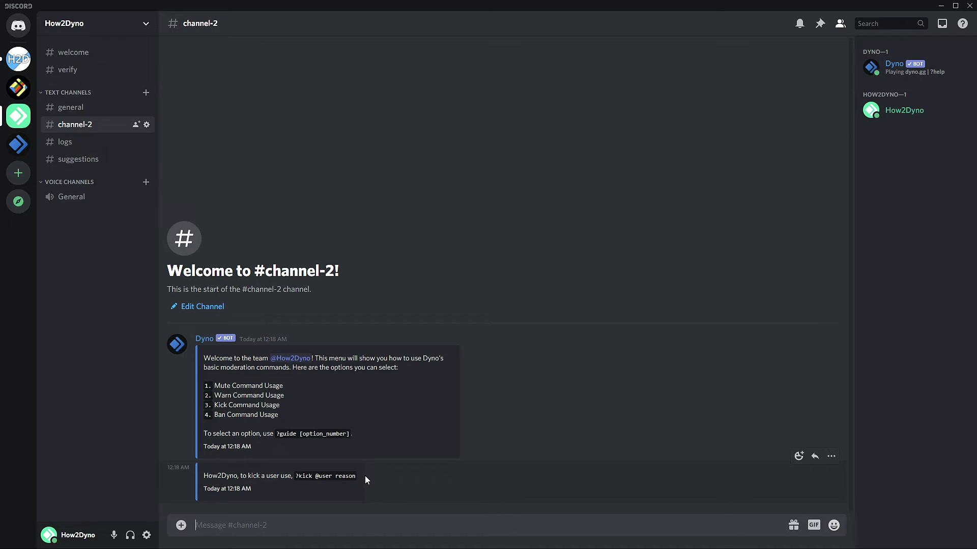
{"action": "left_click_drag", "start_coordinate": [364, 475], "coordinate": [191, 469]}
{"action": "left_click", "coordinate": [273, 484]}
Run ?guide 1 and ?guide 4 to get the mute and ban usage replies
{"action": "left_click", "coordinate": [307, 532]}
{"action": "type", "text": "?guide 1"}
{"action": "key", "text": "Return"}
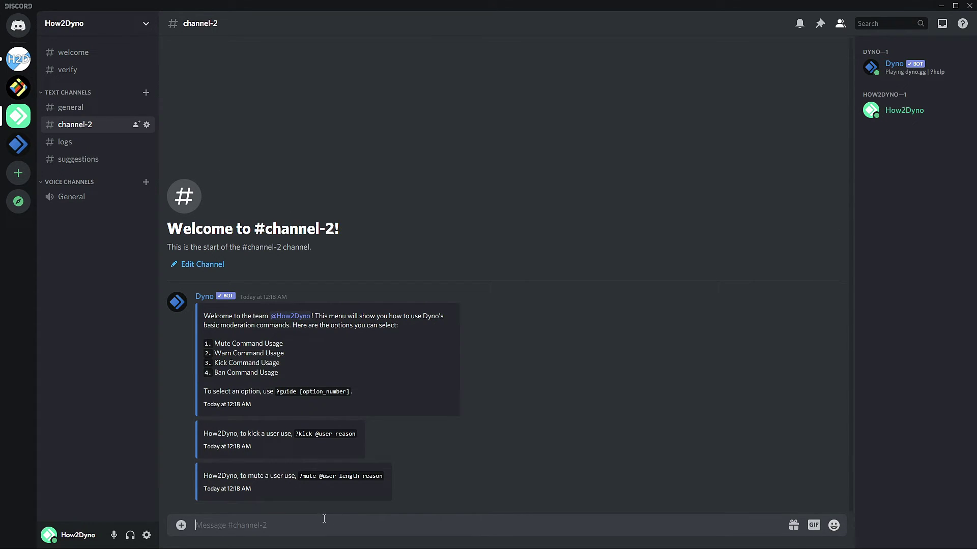
{"action": "type", "text": "?guide 4"}
{"action": "key", "text": "Return"}
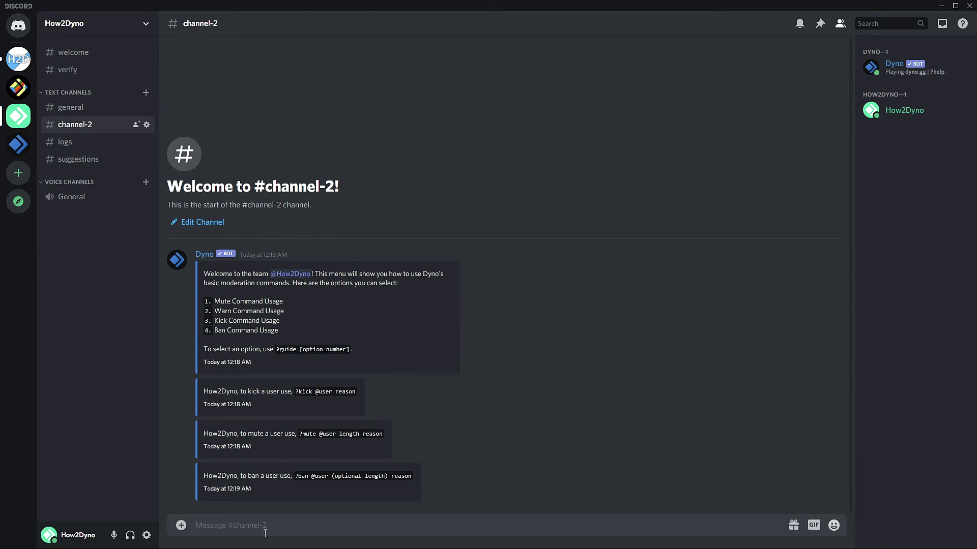
{"action": "left_click", "coordinate": [201, 257]}
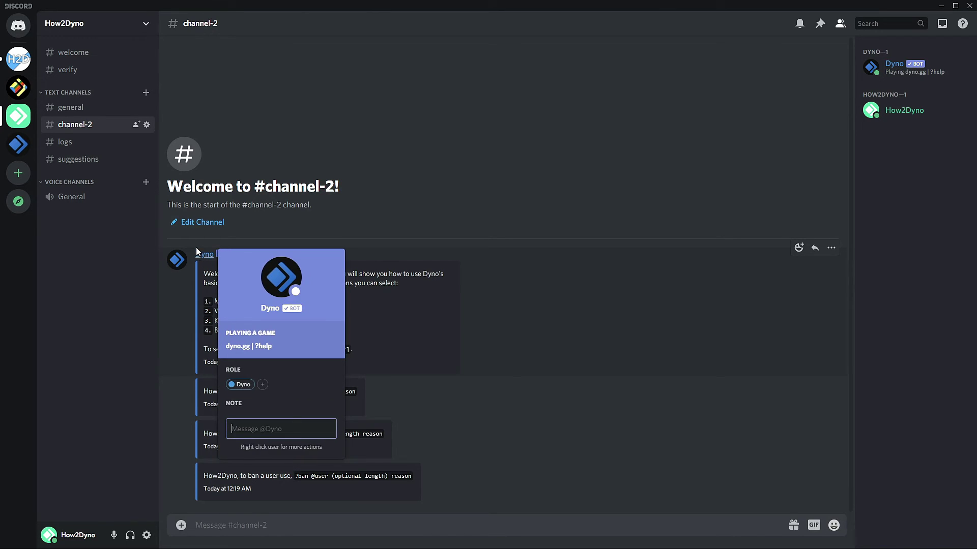
{"action": "left_click", "coordinate": [453, 237]}
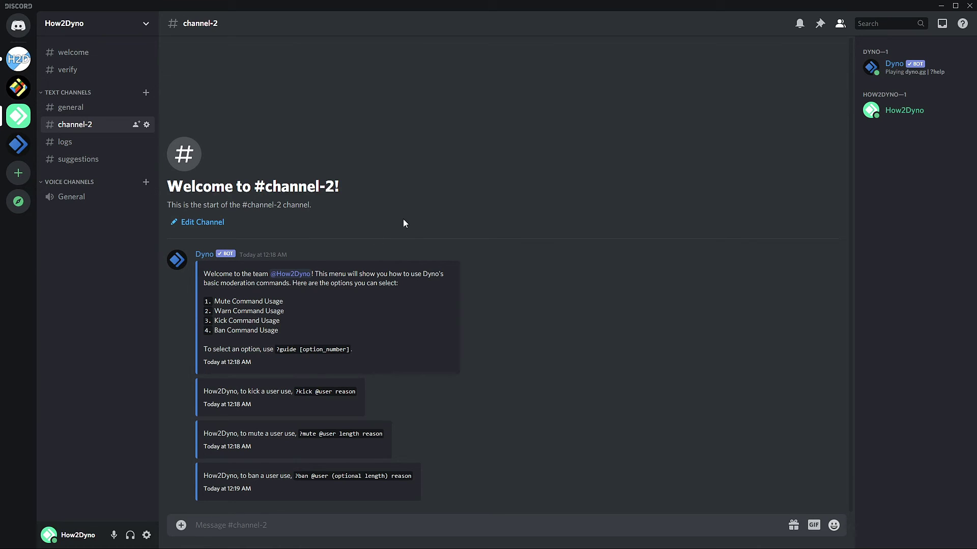
{"action": "left_click", "coordinate": [204, 253]}
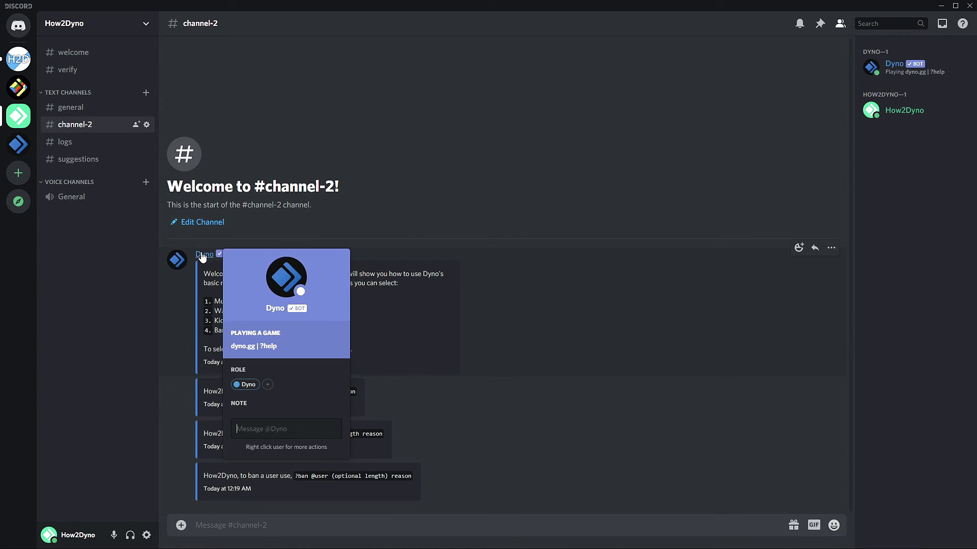
{"action": "left_click", "coordinate": [334, 204]}
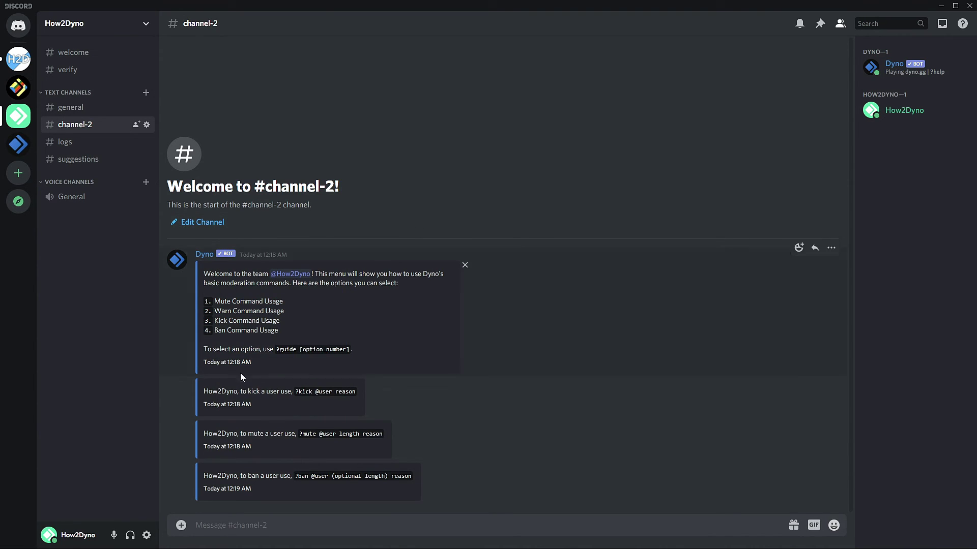